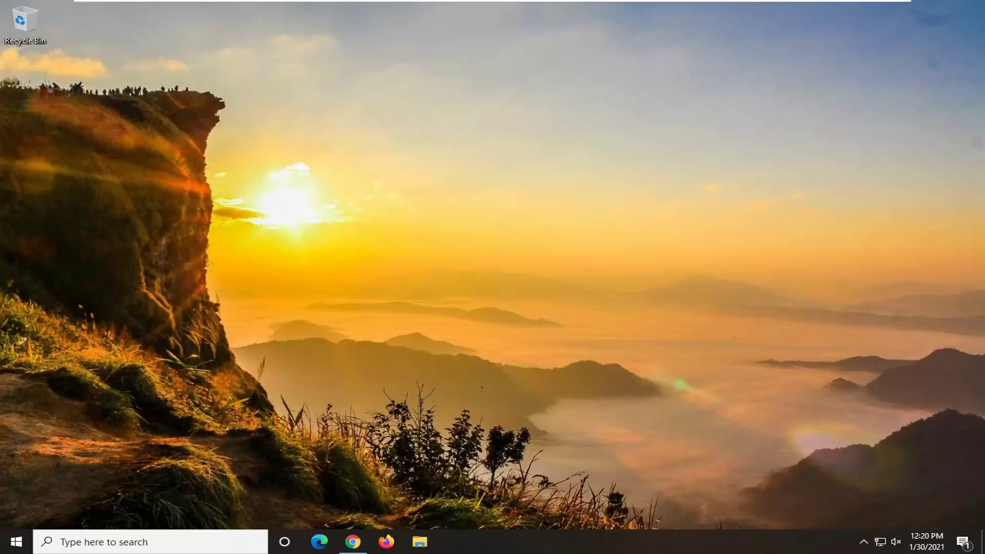
Search Start for regedit and launch Registry Editor as administrator, approving the UAC prompt.
left_click(16, 542)
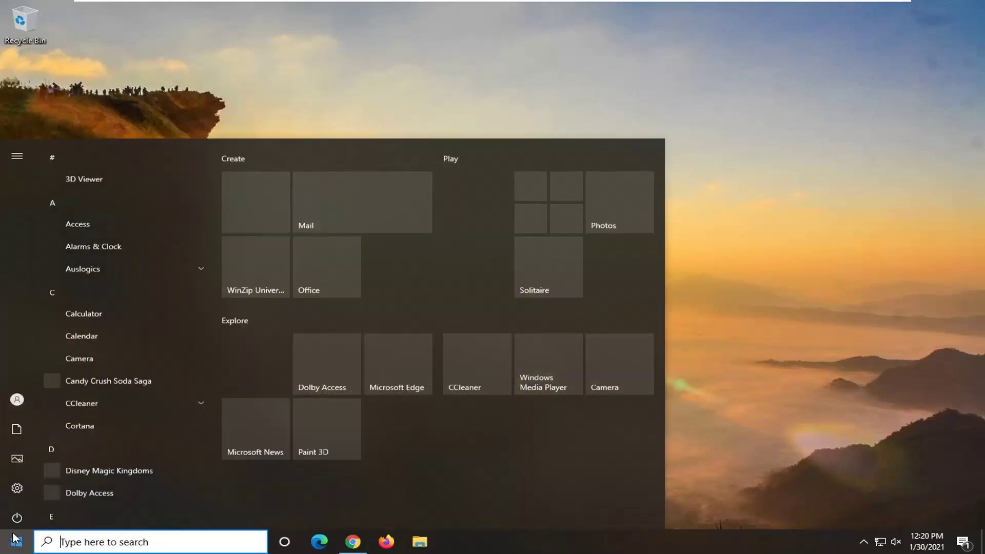
type("regedit")
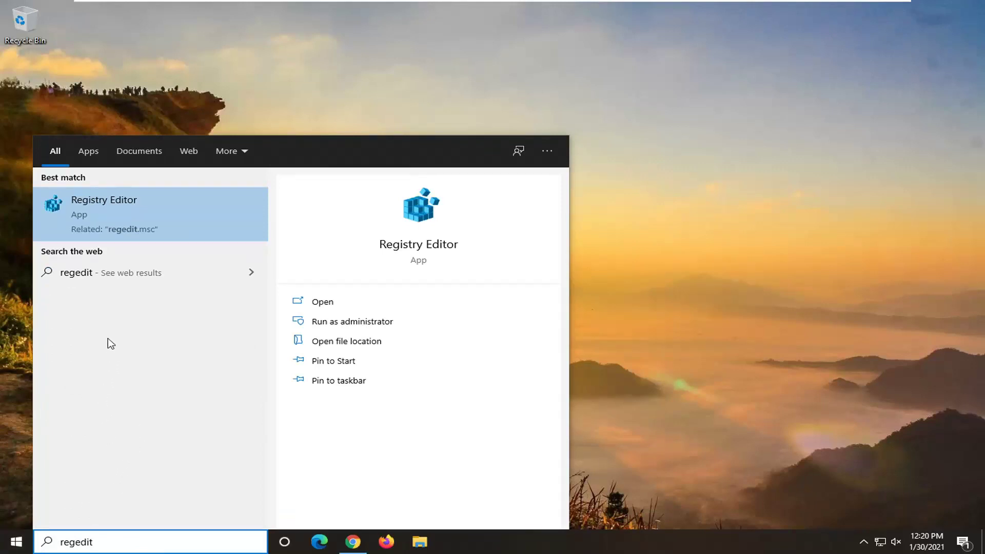
right_click(99, 210)
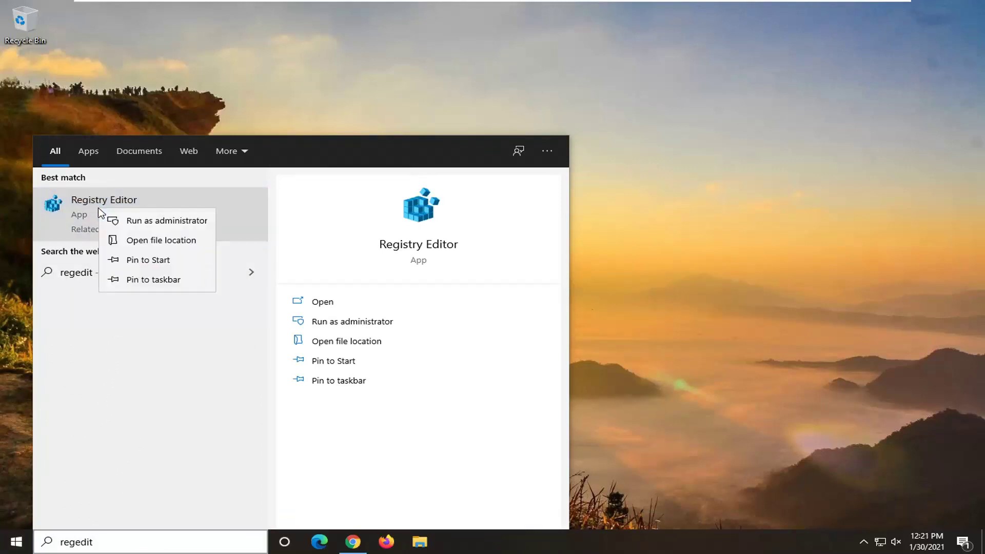
left_click(141, 224)
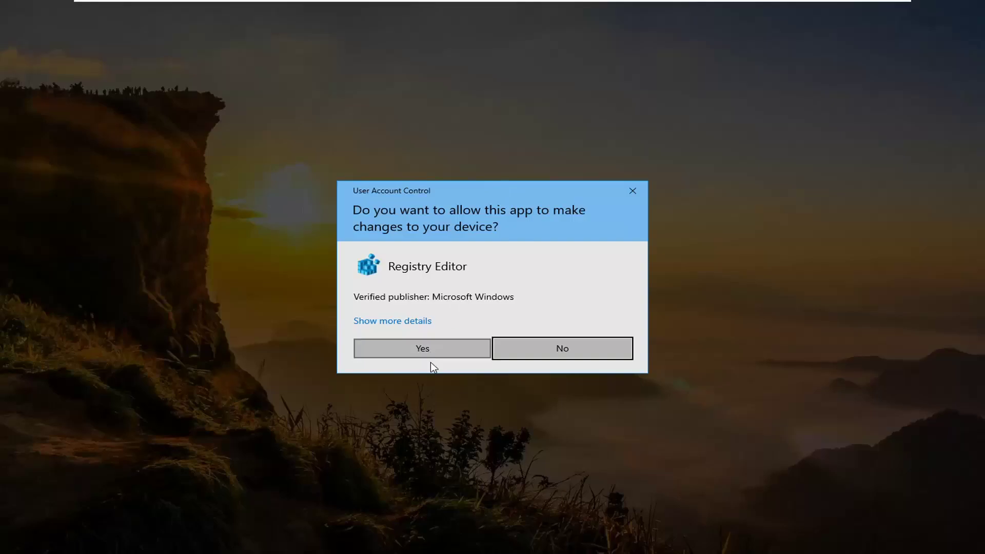
left_click(434, 349)
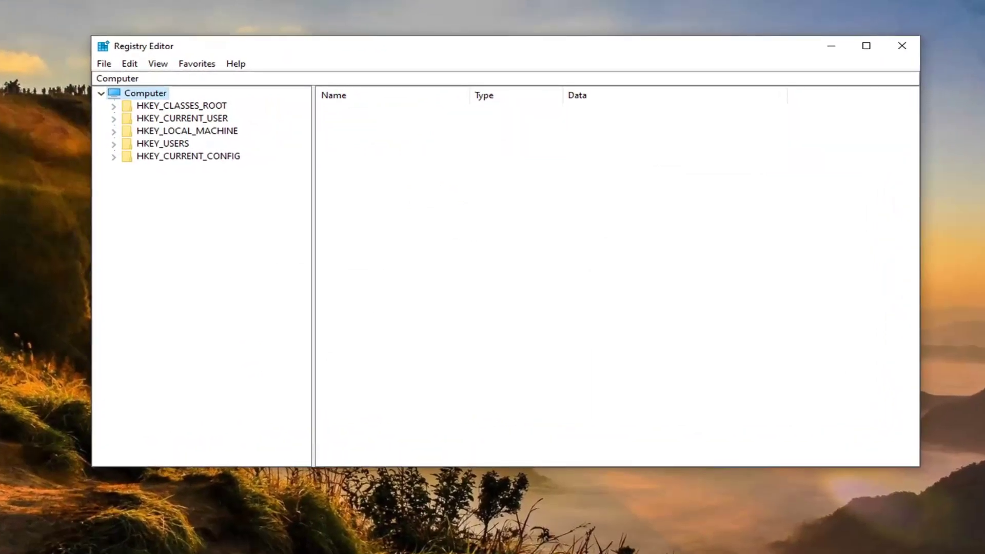
left_click(105, 65)
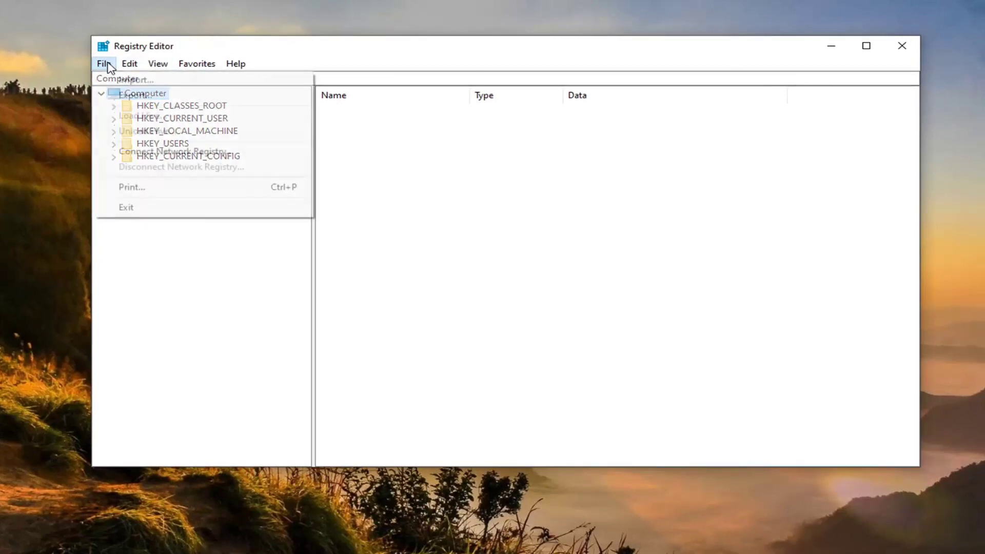
left_click(133, 95)
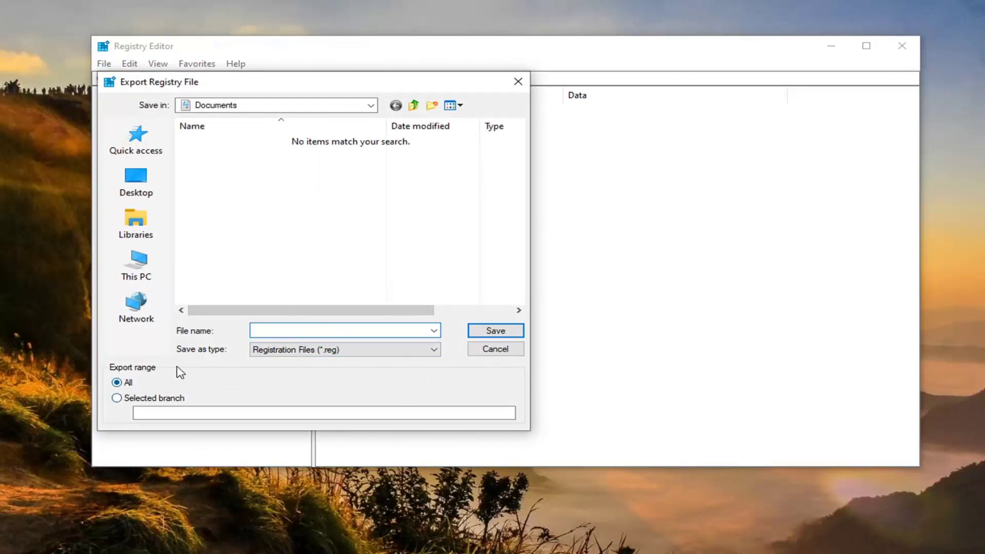
left_click(491, 352)
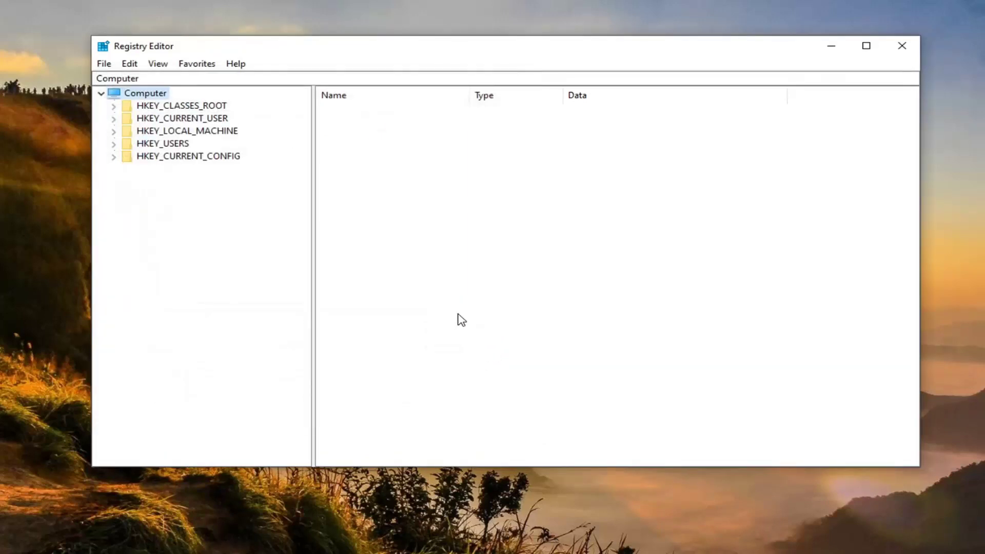
left_click(104, 64)
left_click(138, 80)
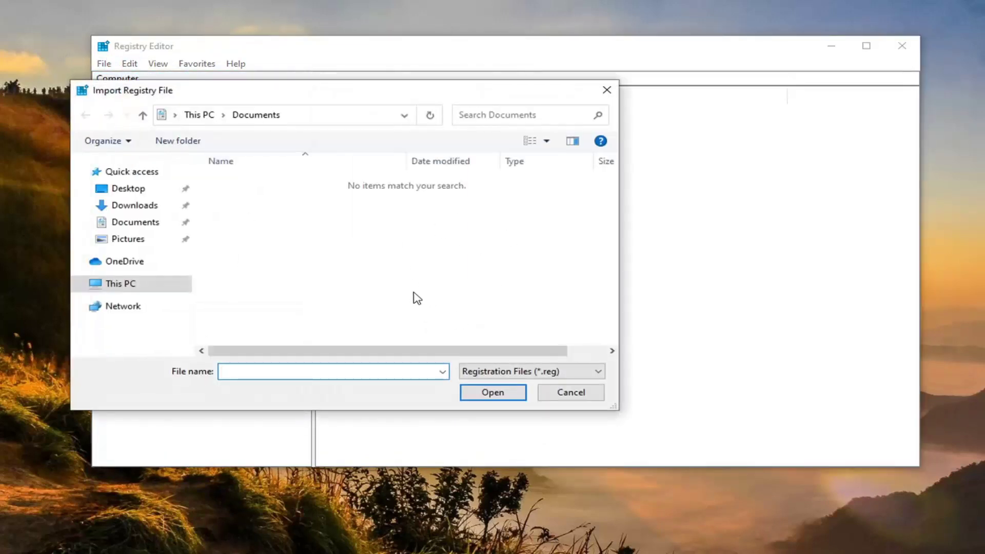
left_click(576, 395)
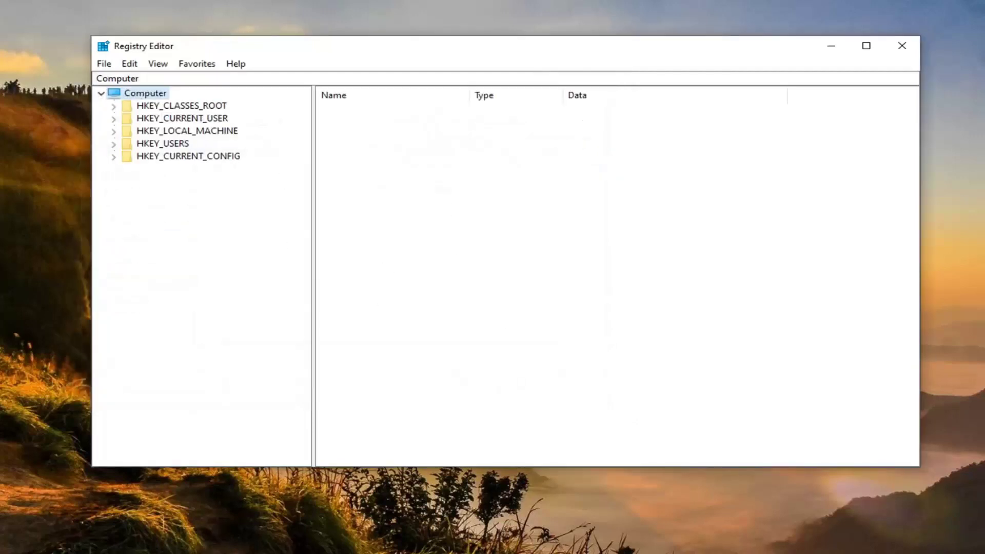
Expand HKEY_CURRENT_USER\SOFTWARE\Adobe\Photoshop and select the 130.0 key.
key("Down")
left_click_drag(313, 110, 294, 109)
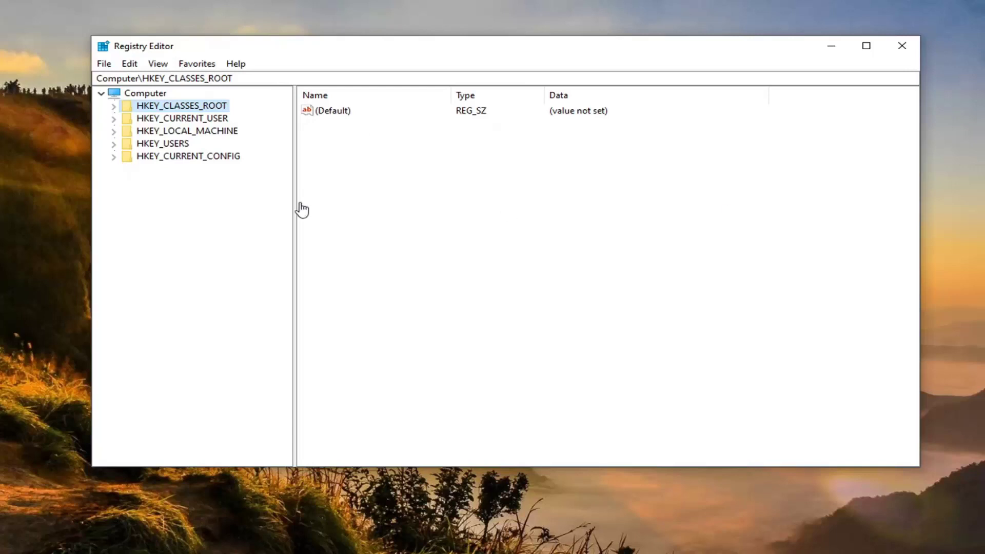
double_click(174, 118)
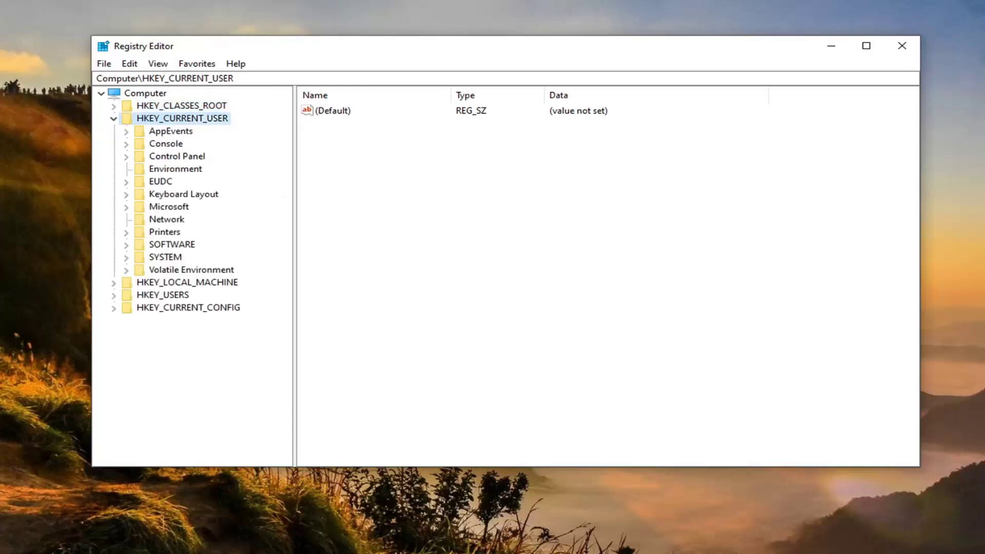
double_click(165, 246)
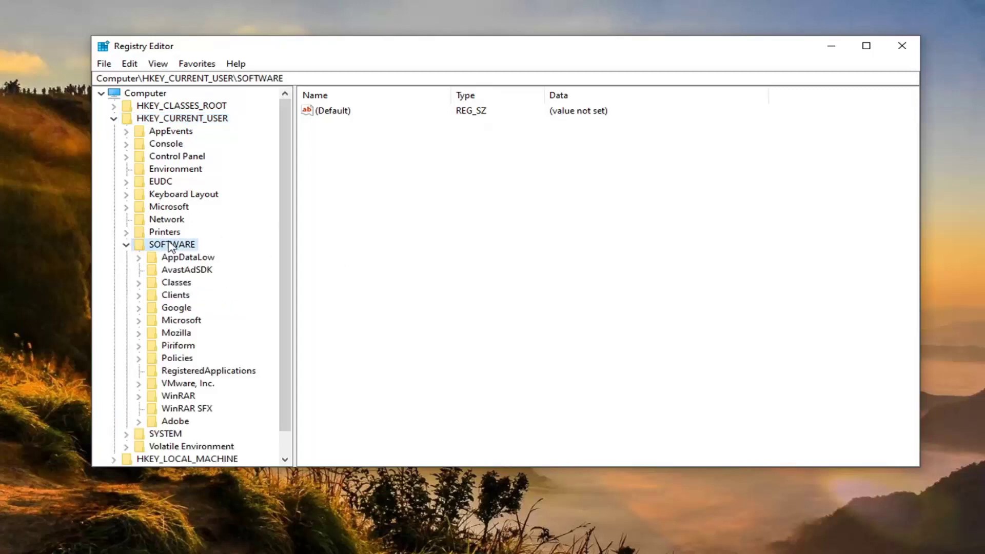
double_click(173, 422)
left_click(198, 397)
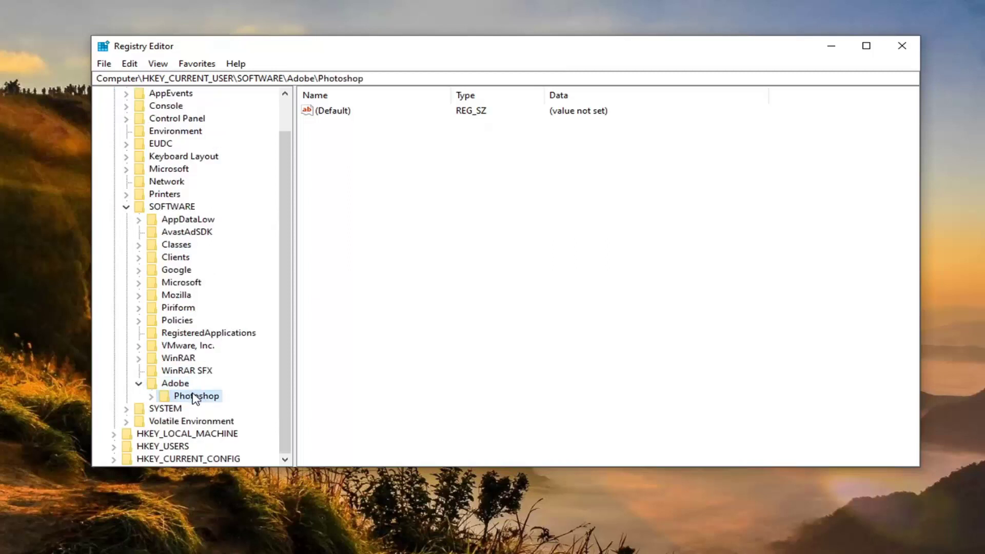
double_click(197, 398)
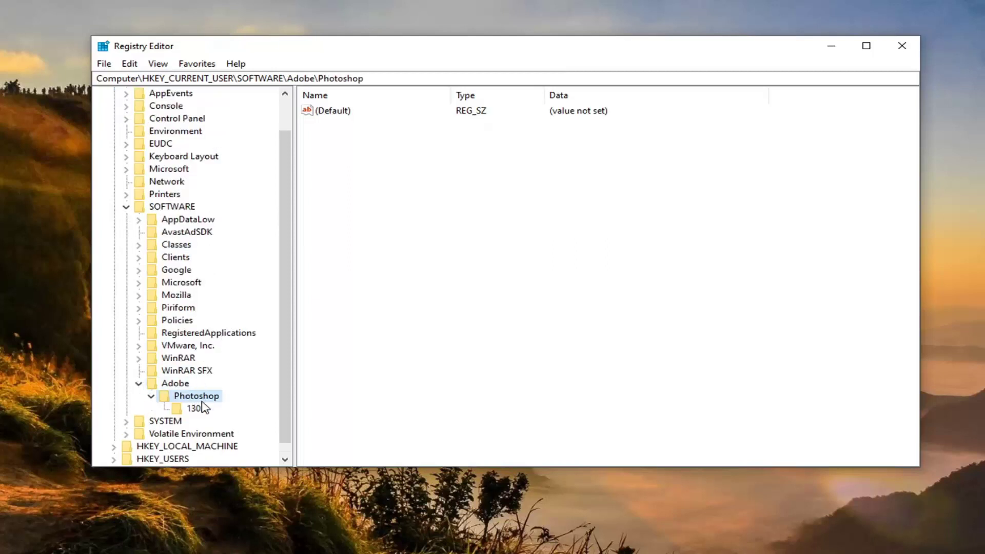
left_click(199, 409)
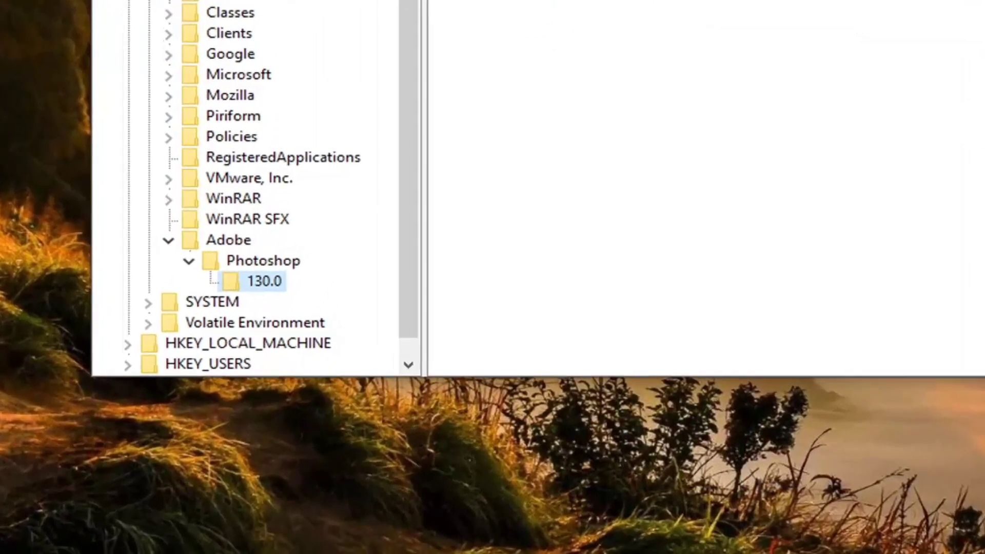
Add a DWORD (32-bit) value named OverridePhysicalMemoryMB to the 130.0 key.
right_click(264, 281)
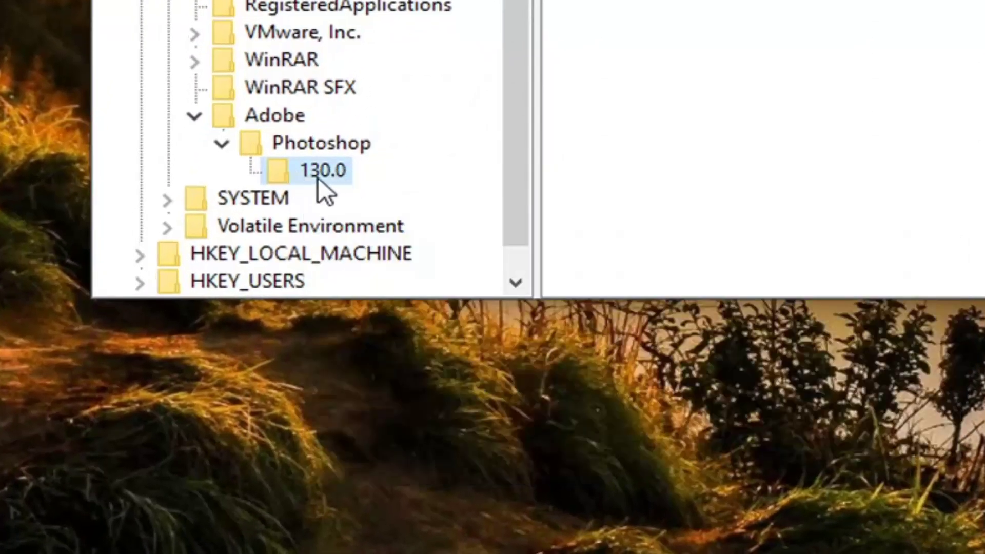
right_click(328, 166)
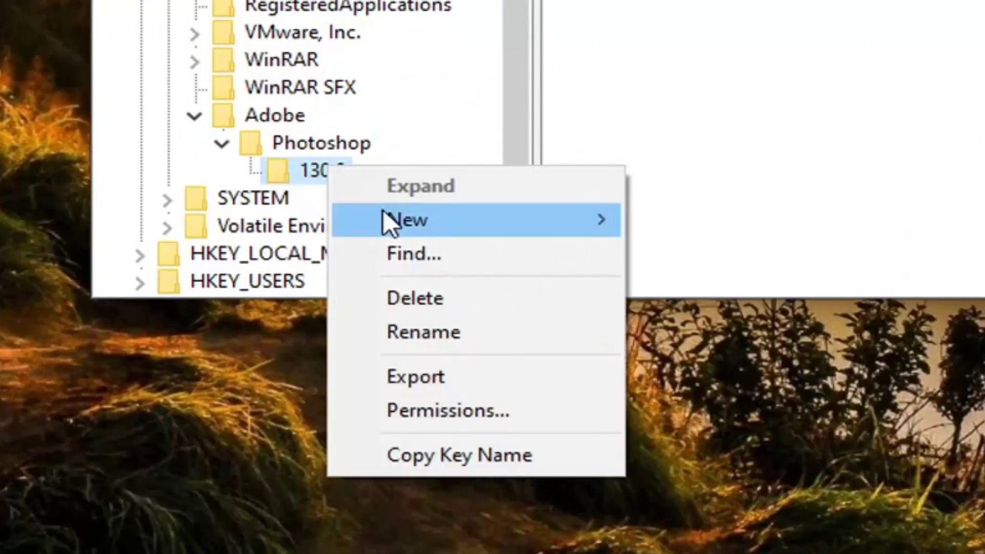
mouse_move(390, 218)
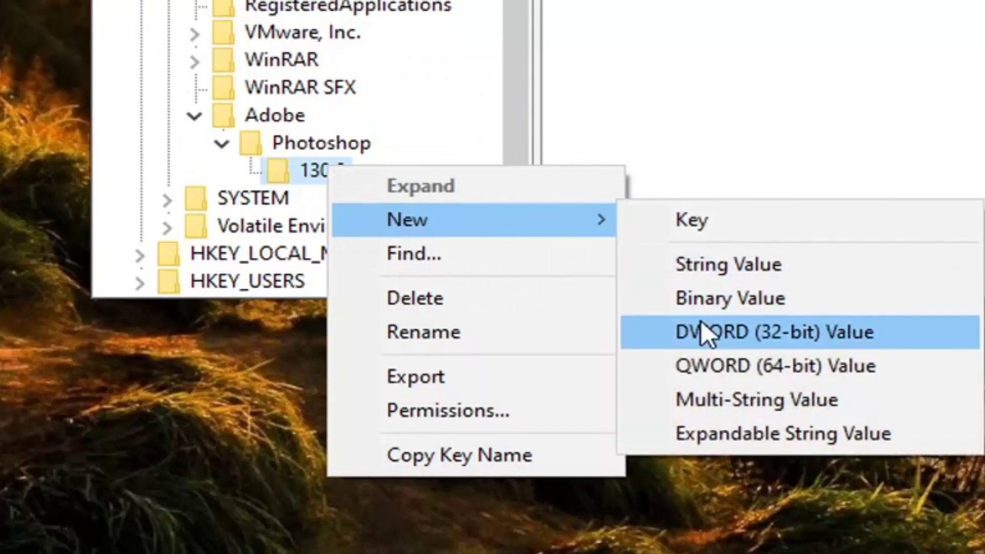
left_click(705, 329)
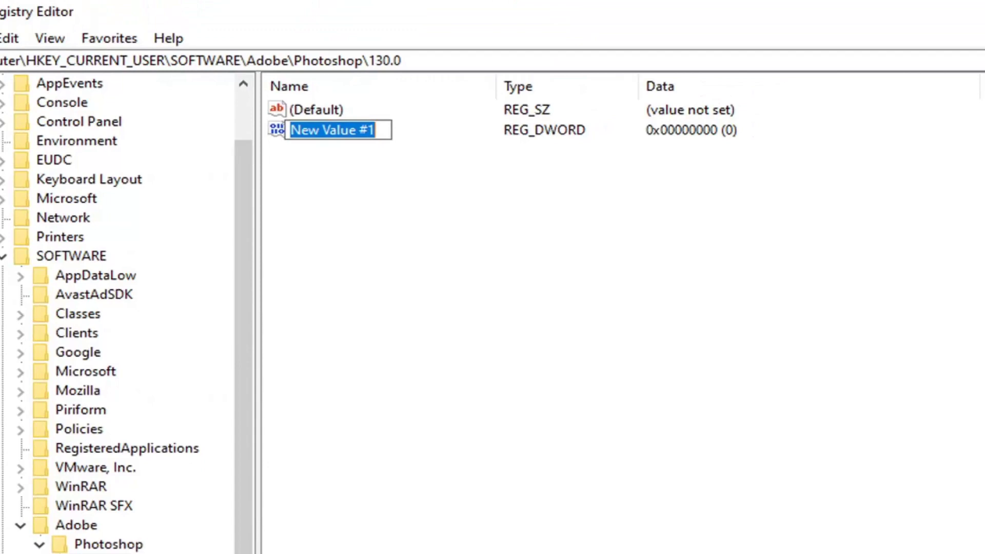
left_click_drag(377, 130, 290, 129)
type("Overri")
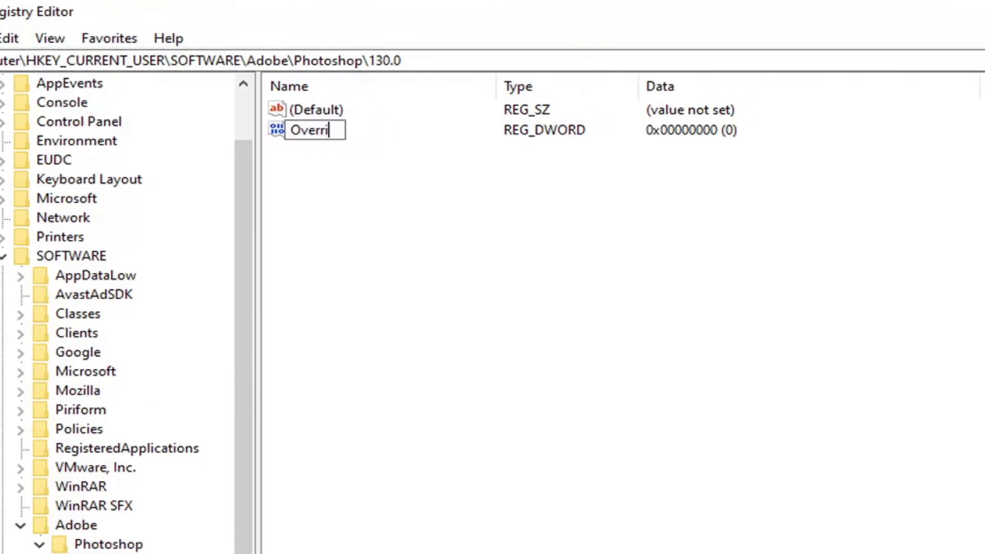
type("dePhysical")
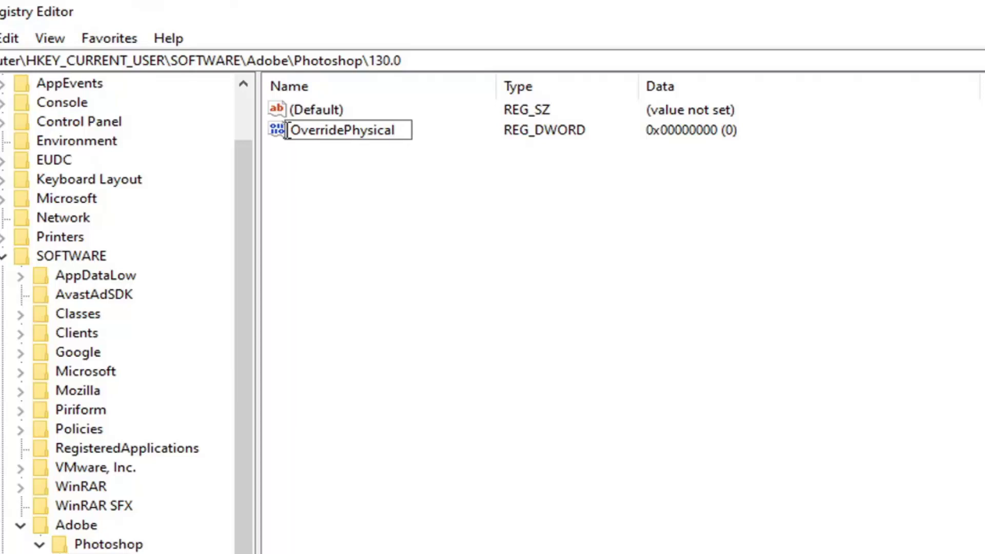
type("Memory")
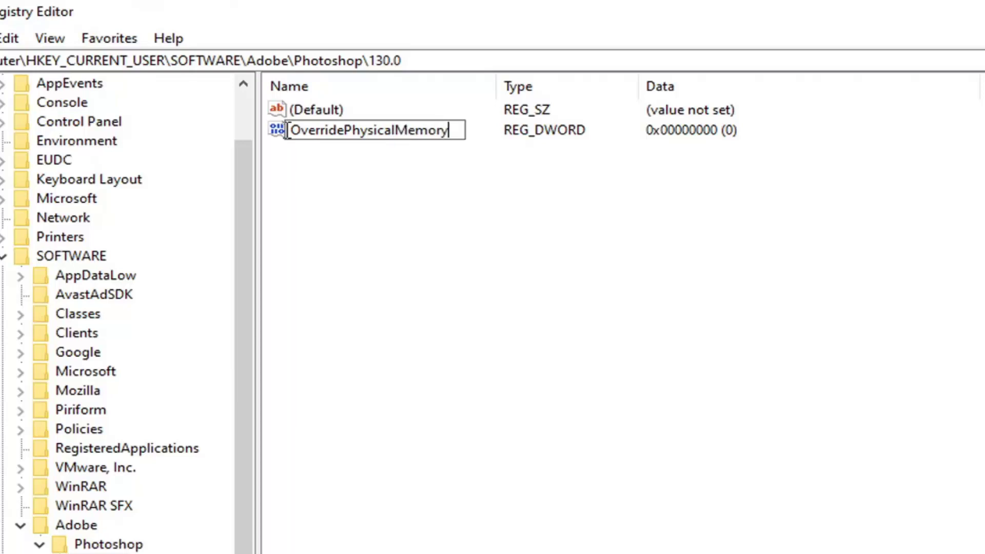
type("MB")
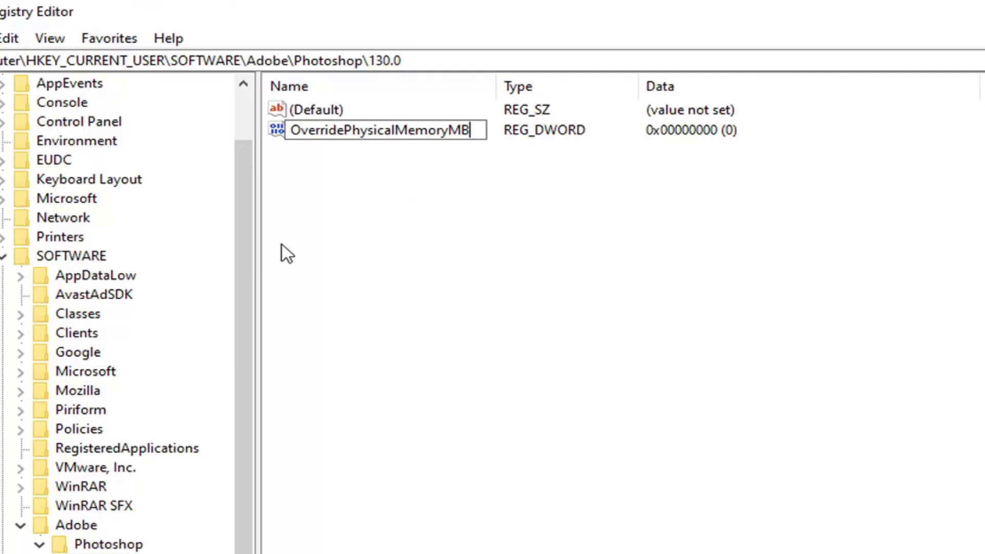
key("Return")
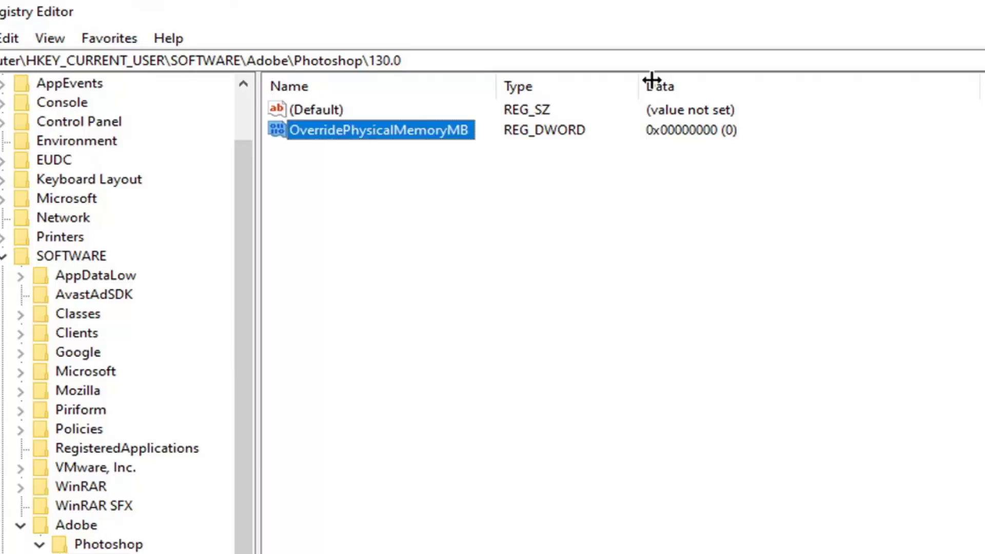
Open the Edit DWORD dialog for OverridePhysicalMemoryMB and move it to the right.
double_click(390, 131)
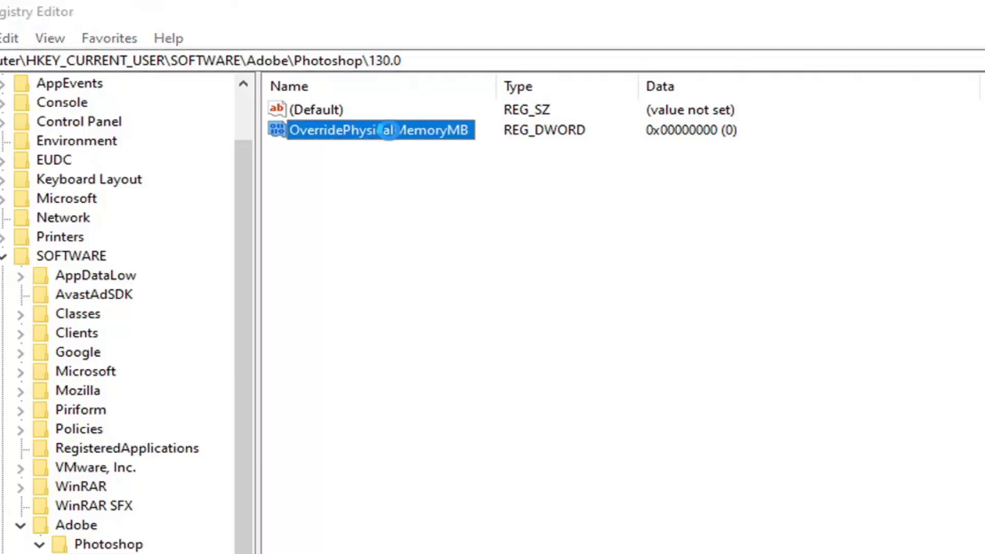
left_click_drag(233, 101, 508, 97)
left_click(400, 211)
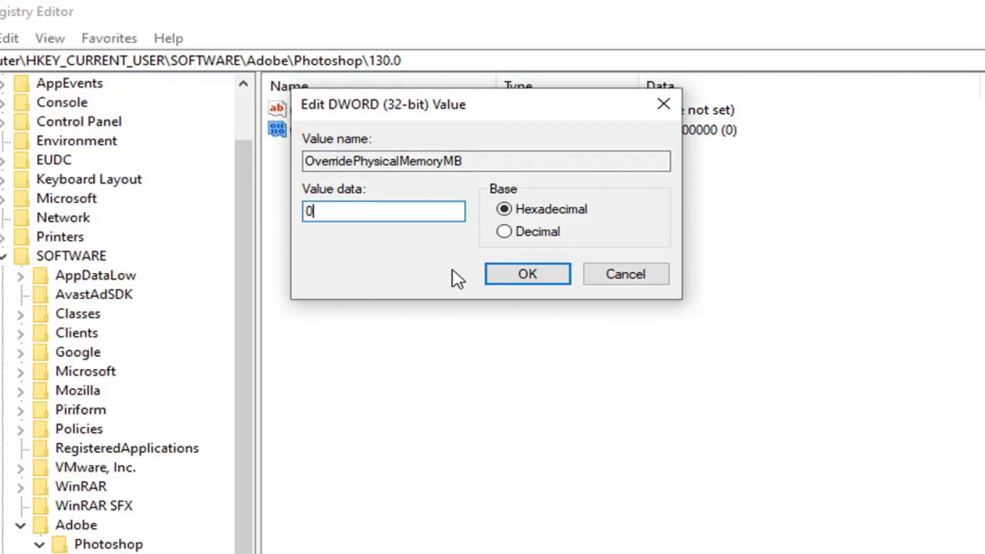
Enter 1024 as the value data with Decimal base and save it.
key("ctrl+a")
type("1024")
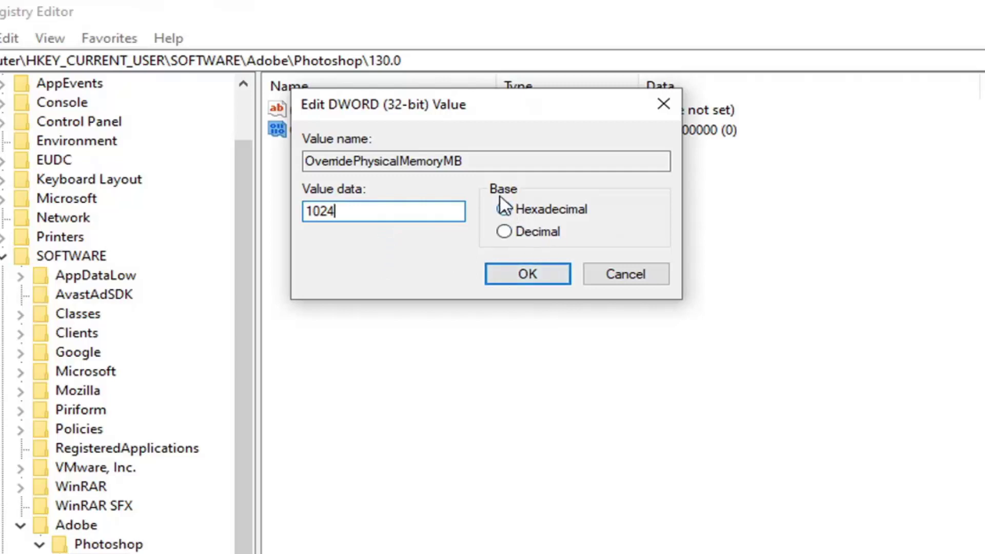
left_click(504, 231)
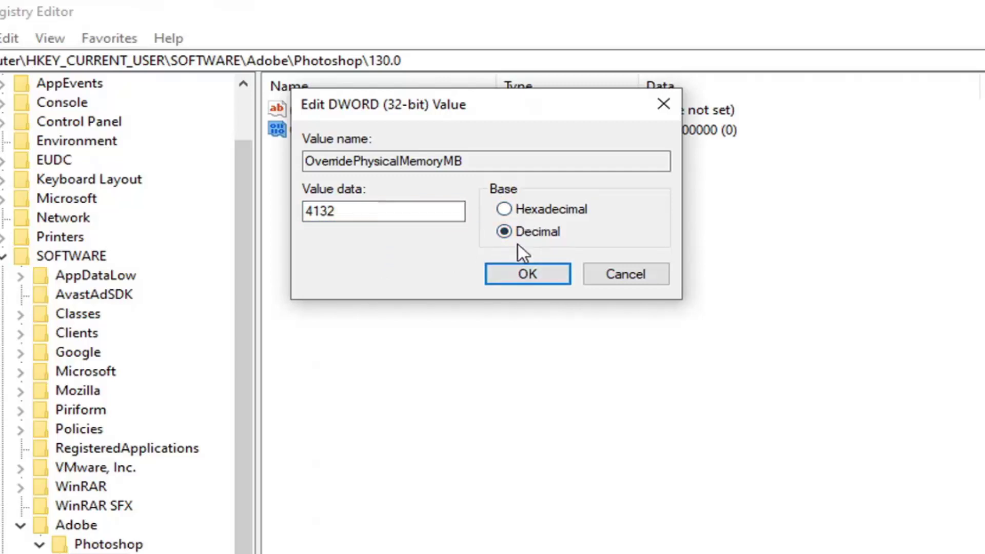
double_click(359, 211)
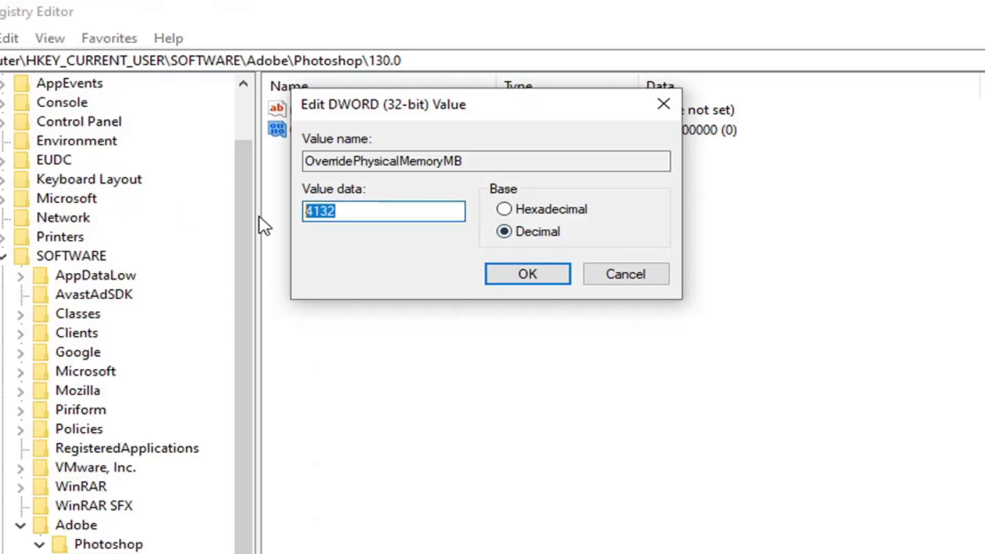
type("1024")
left_click(519, 275)
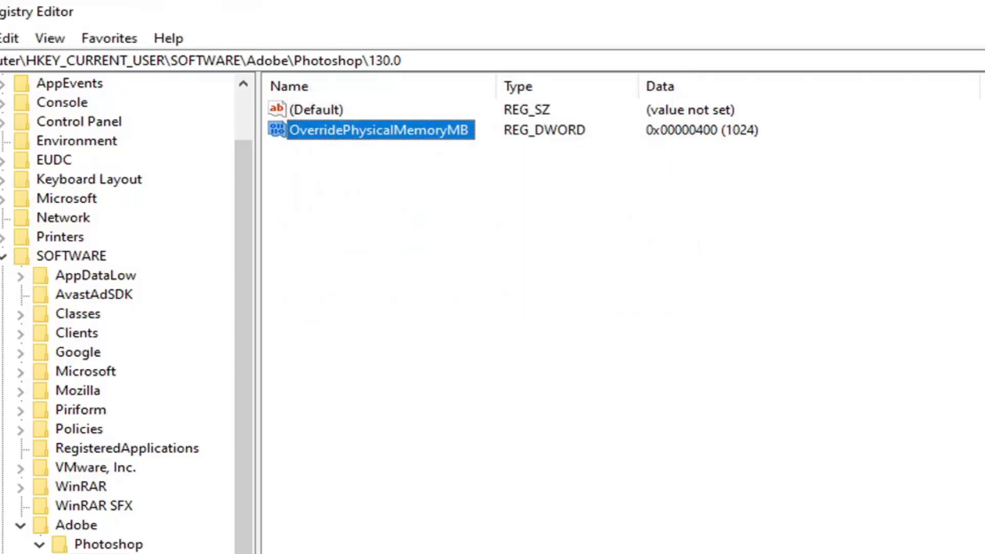
Collapse Photoshop, Adobe, SOFTWARE and HKEY_CURRENT_USER back to Computer, then close Registry Editor.
left_click(39, 544)
left_click(20, 524)
left_click(3, 275)
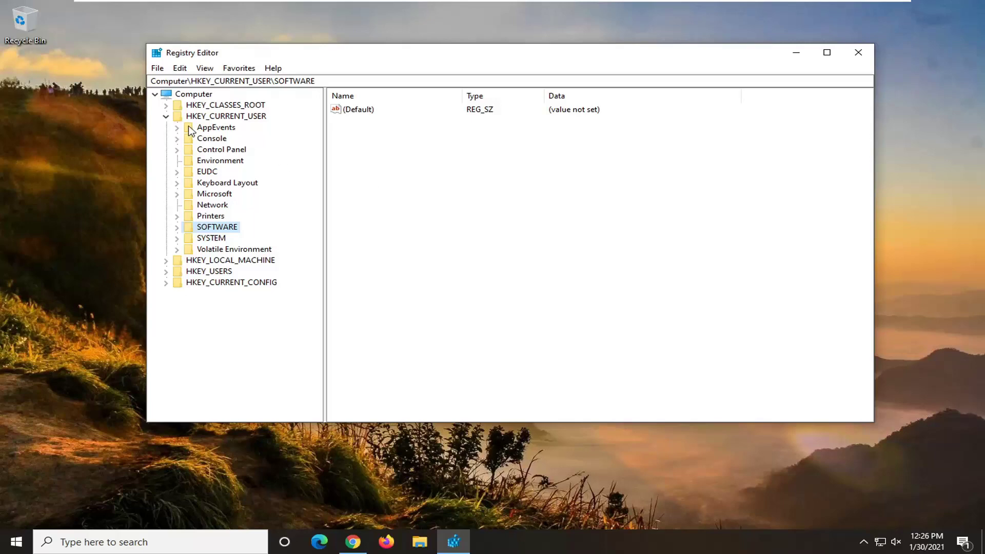
left_click(166, 116)
left_click(200, 96)
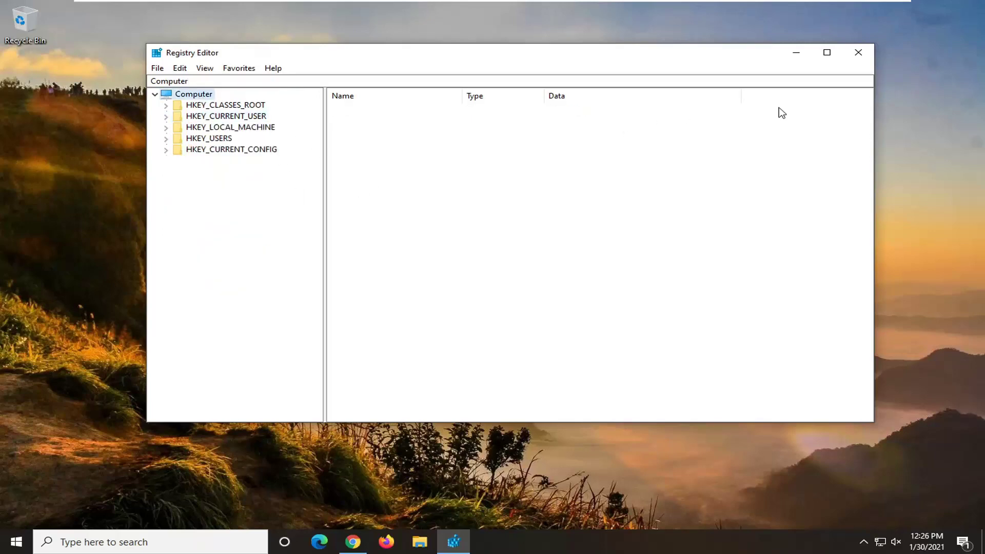
left_click(858, 52)
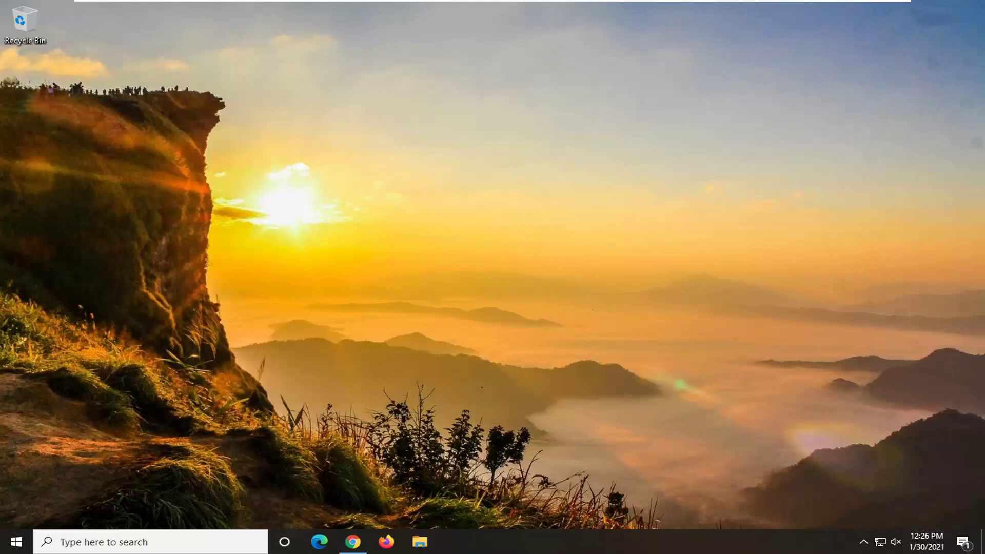